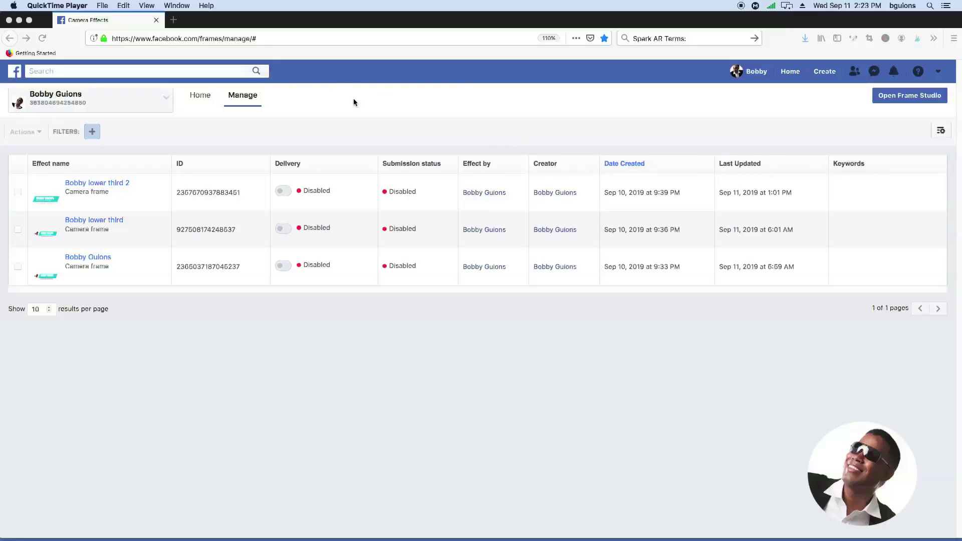
Start a new camera frame and upload the lower_third bobby.png banner art.
click(902, 95)
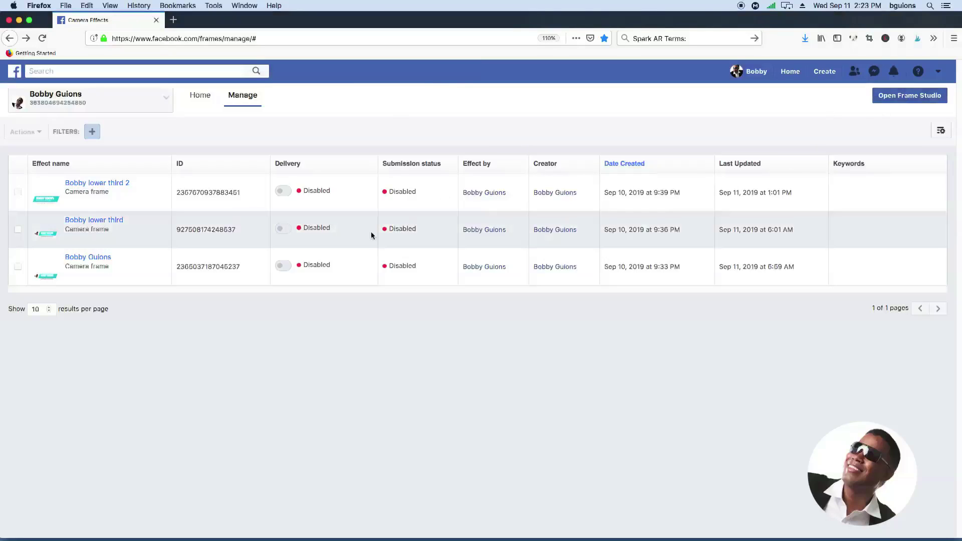
click(897, 102)
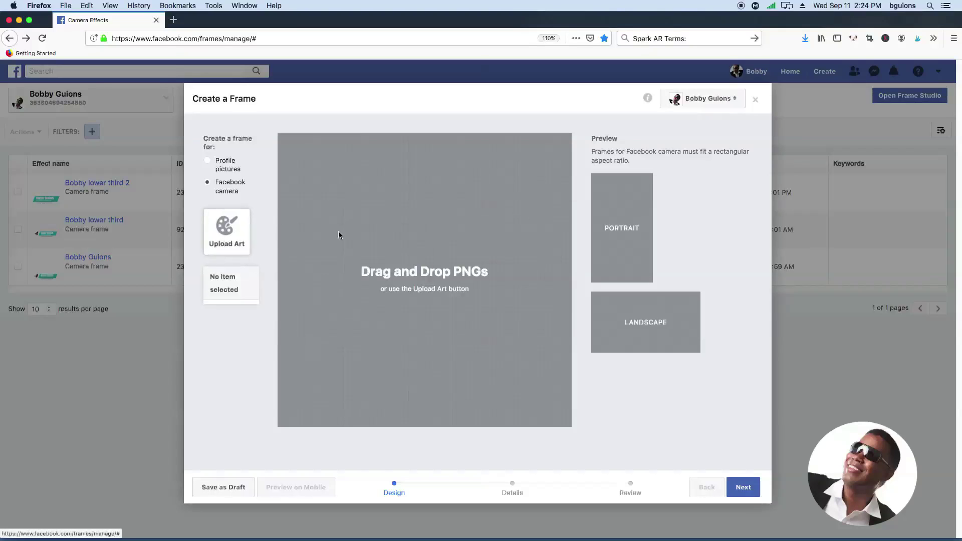
click(222, 232)
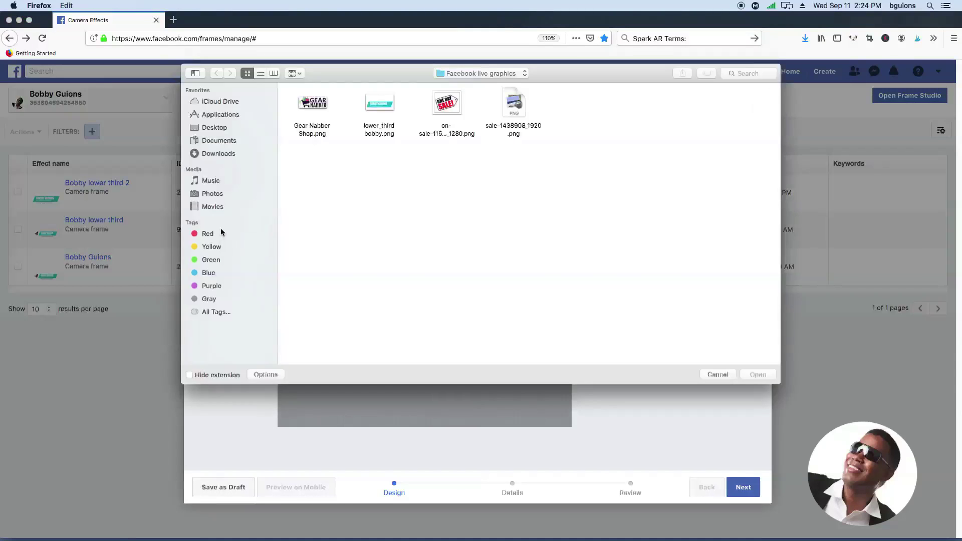
click(385, 104)
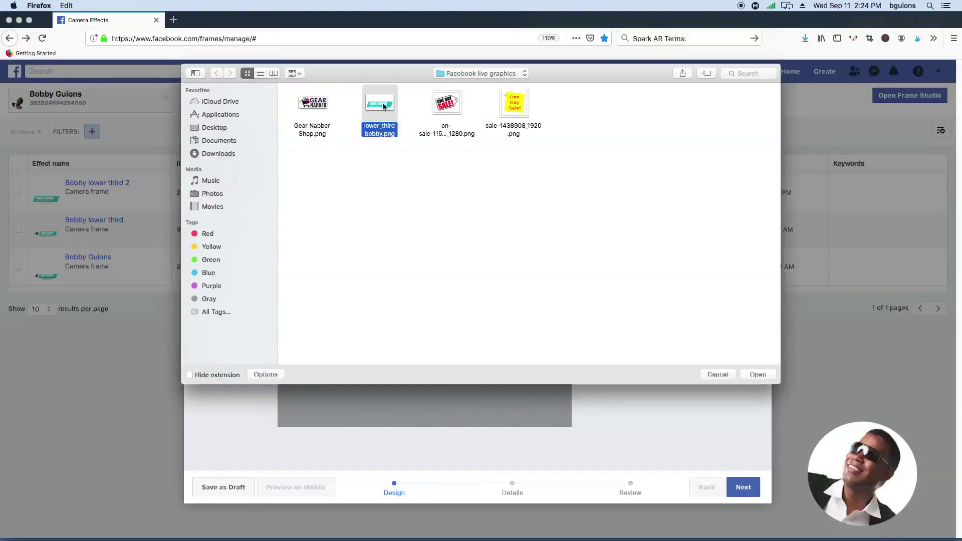
click(757, 374)
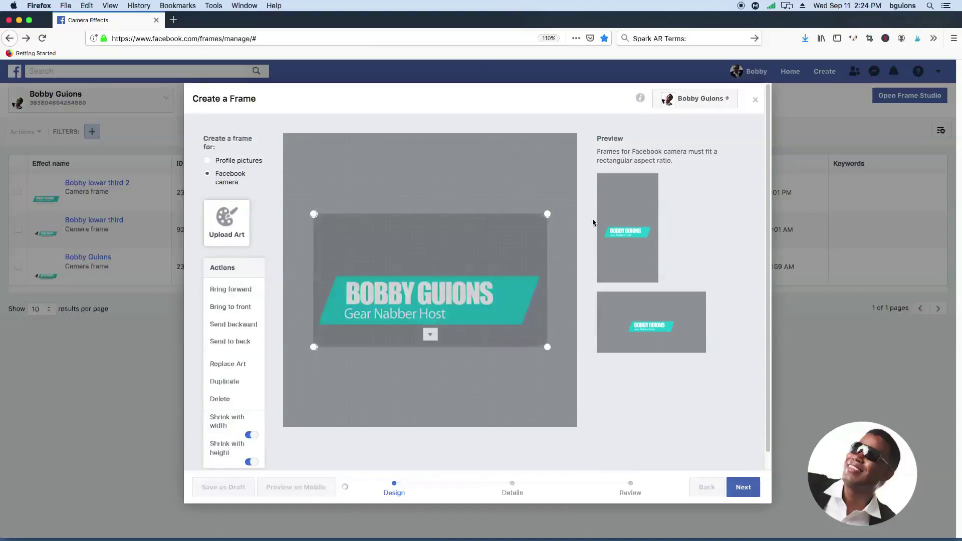
Enlarge the Bobby Guions banner and move it down, centred near the bottom edge.
drag(547, 214, 569, 202)
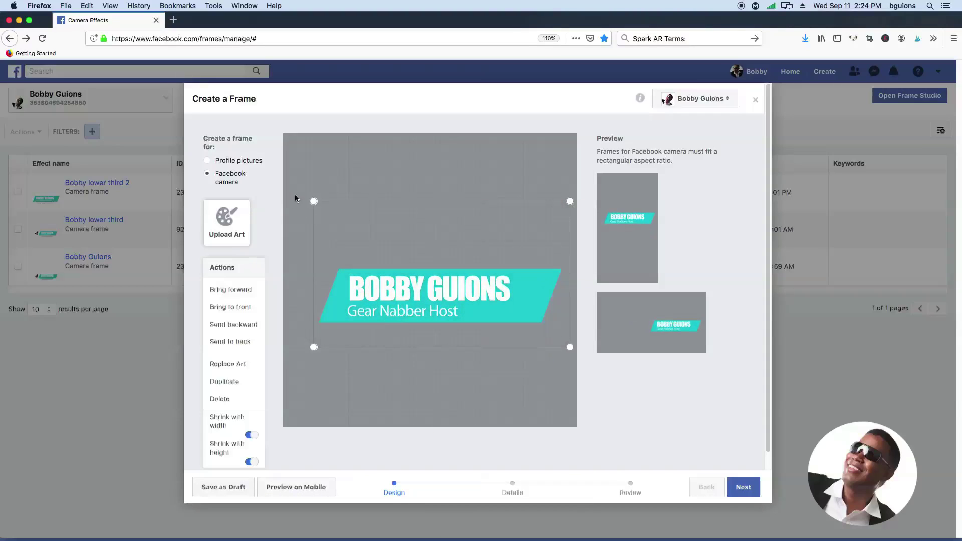
drag(313, 203, 297, 192)
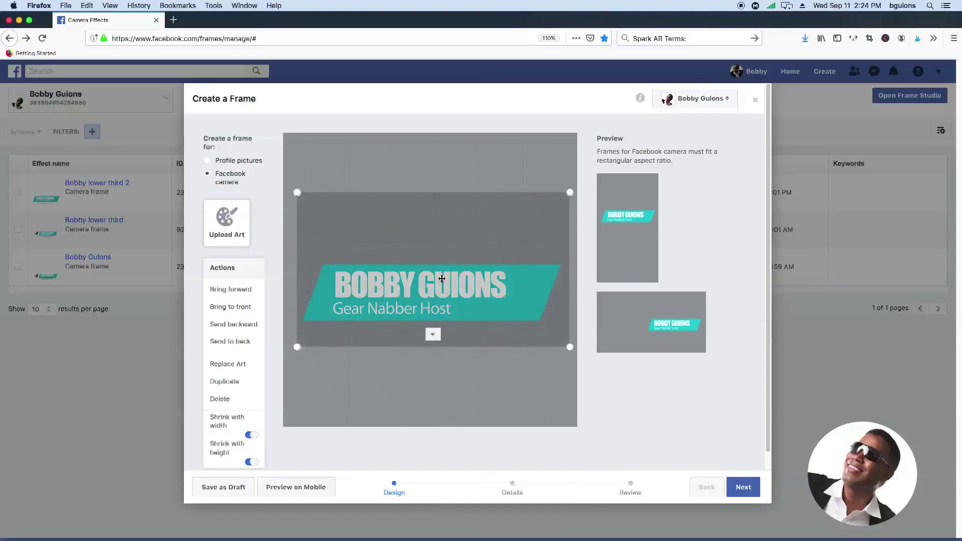
drag(442, 279, 441, 327)
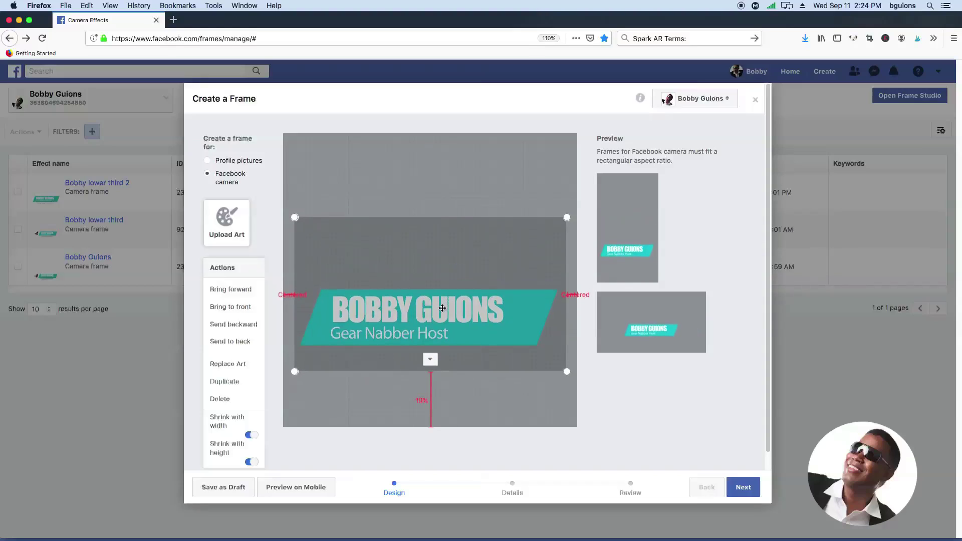
drag(440, 326, 443, 339)
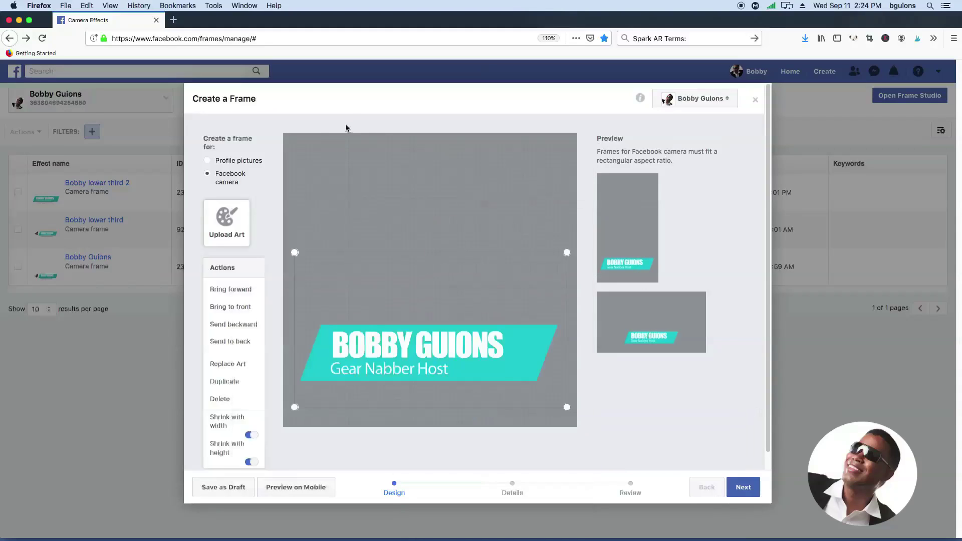
Upload Gear Nabber Shop.png, move it to the top-left corner and shrink it.
click(378, 161)
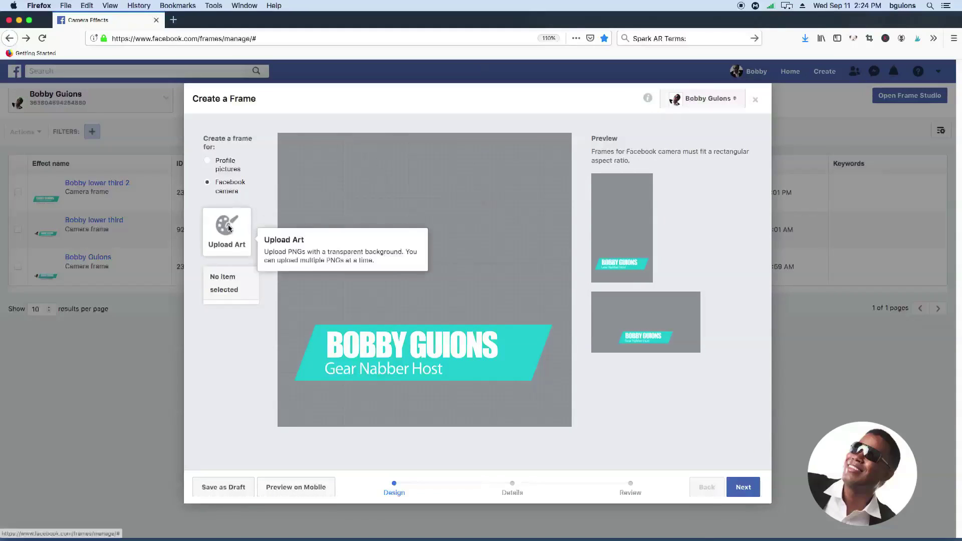
click(242, 220)
click(323, 101)
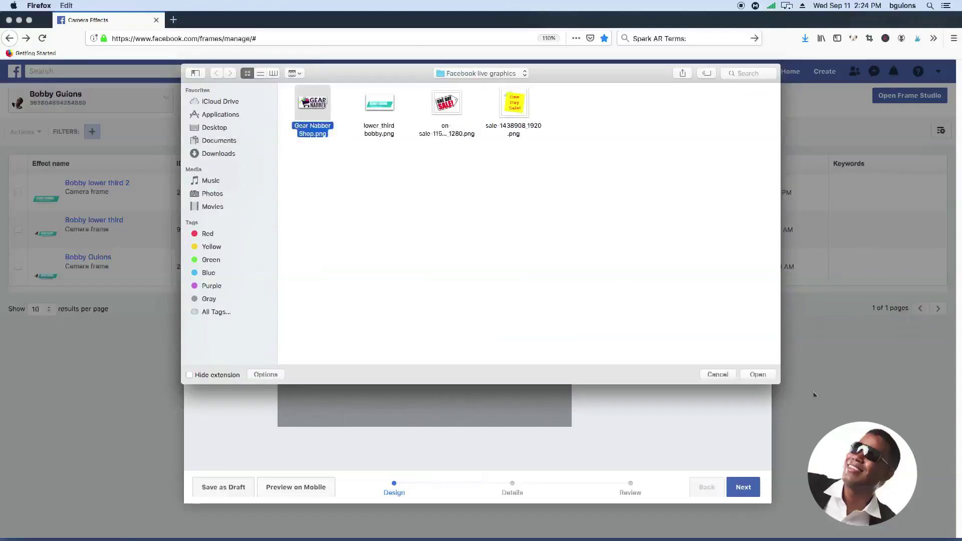
click(758, 374)
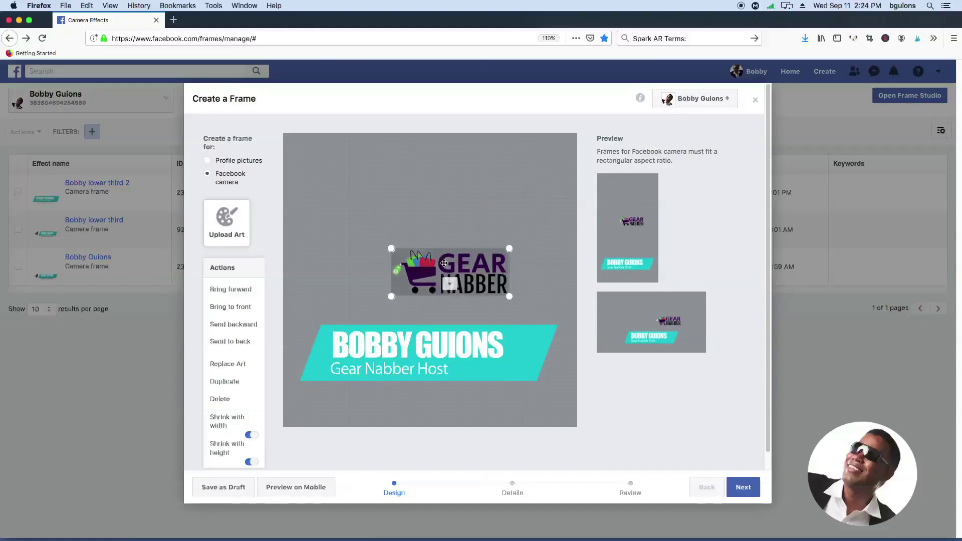
mouse_move(444, 264)
mouse_down()
mouse_move(338, 158)
mouse_move(346, 163)
mouse_up()
drag(410, 195, 380, 177)
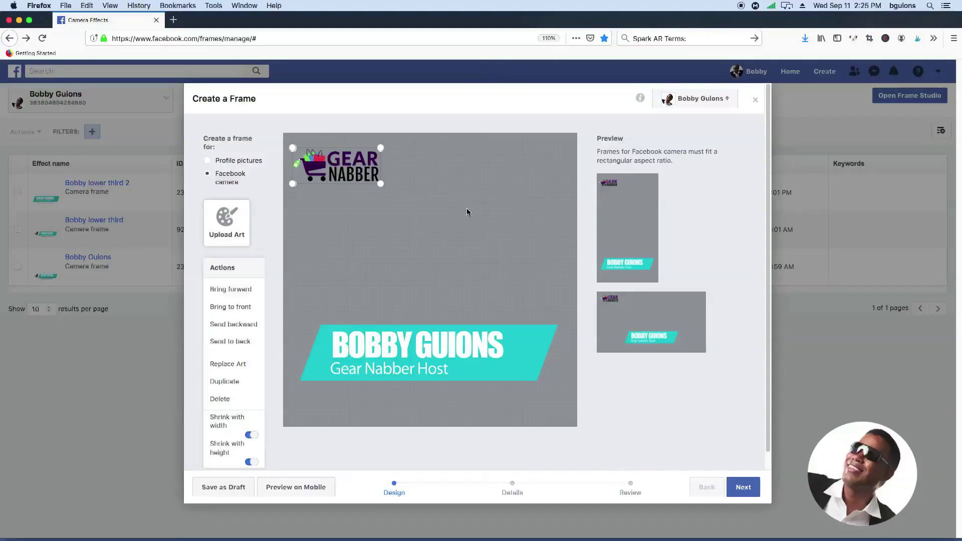
Upload the on sale PNG badge into the frame.
click(226, 220)
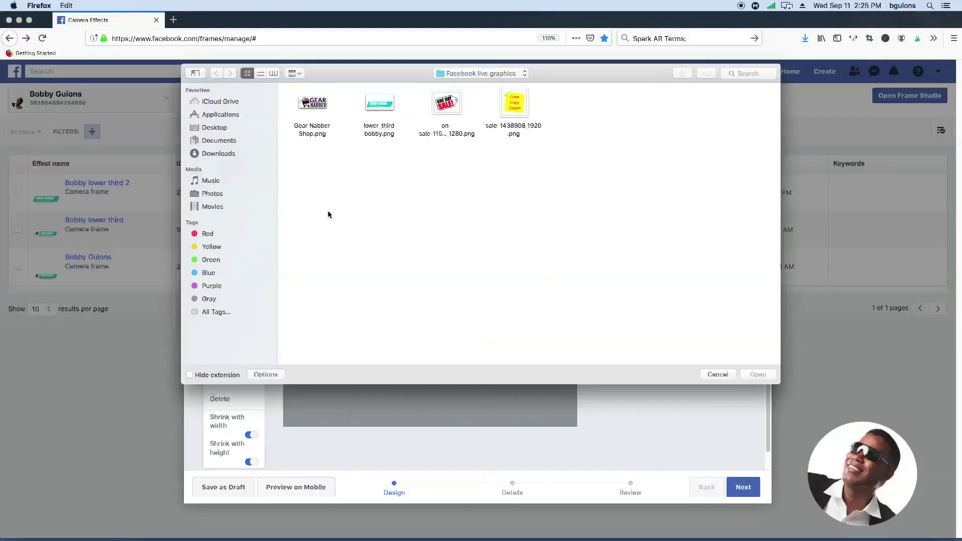
click(448, 103)
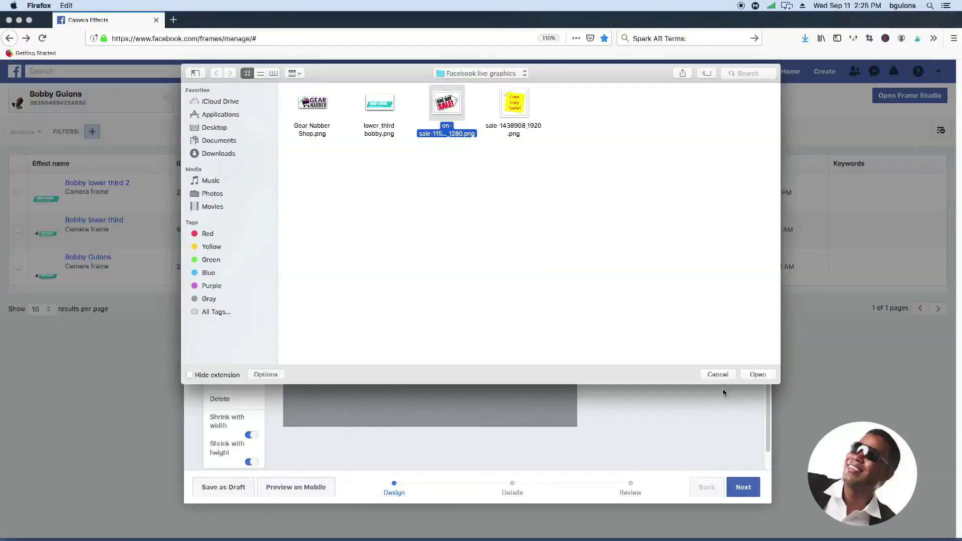
click(756, 374)
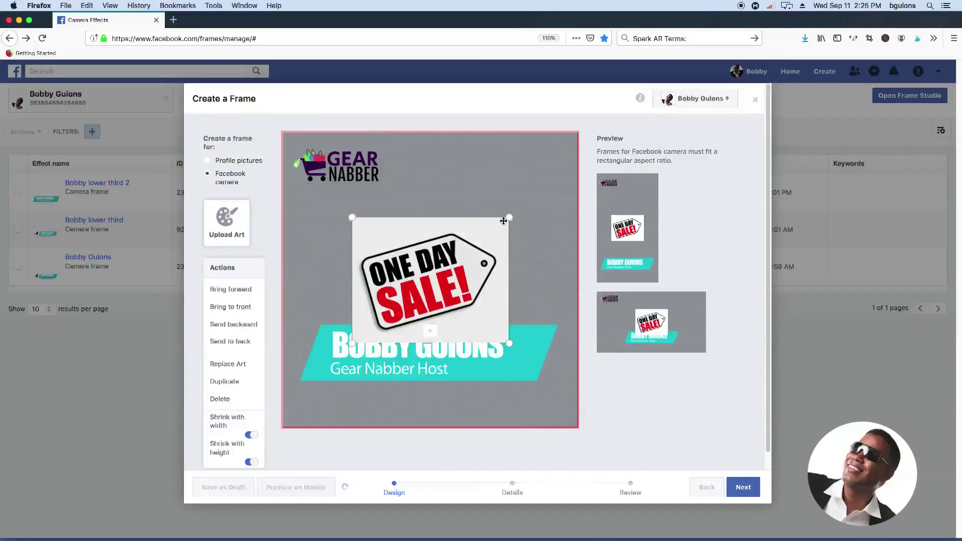
Shrink the One Day Sale badge and move it into the top-right corner.
drag(503, 220, 440, 267)
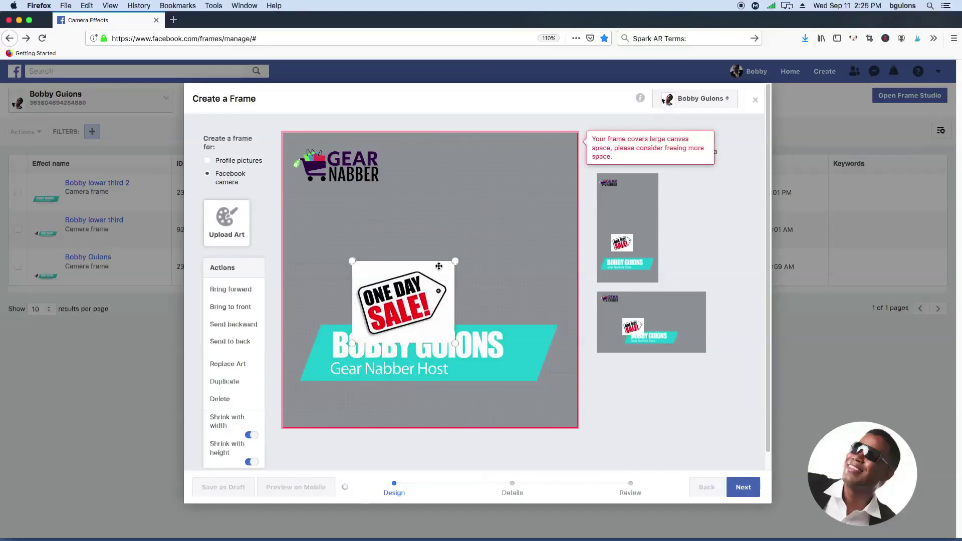
mouse_move(440, 267)
mouse_down()
mouse_move(535, 269)
mouse_move(535, 164)
mouse_move(524, 169)
mouse_up()
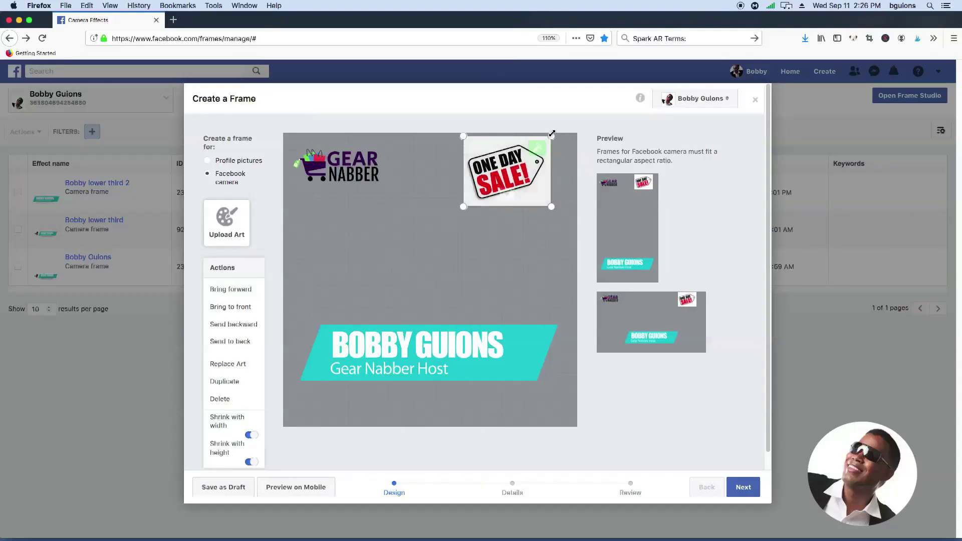
drag(552, 134, 541, 144)
drag(520, 179, 523, 183)
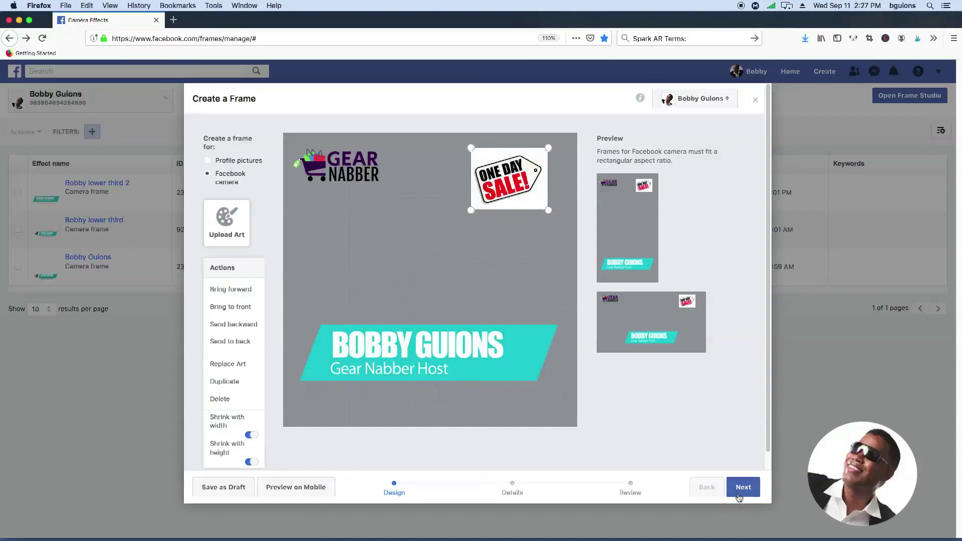
Title the frame 'Gear Nabber lower third' on the details step and continue to Review.
click(741, 488)
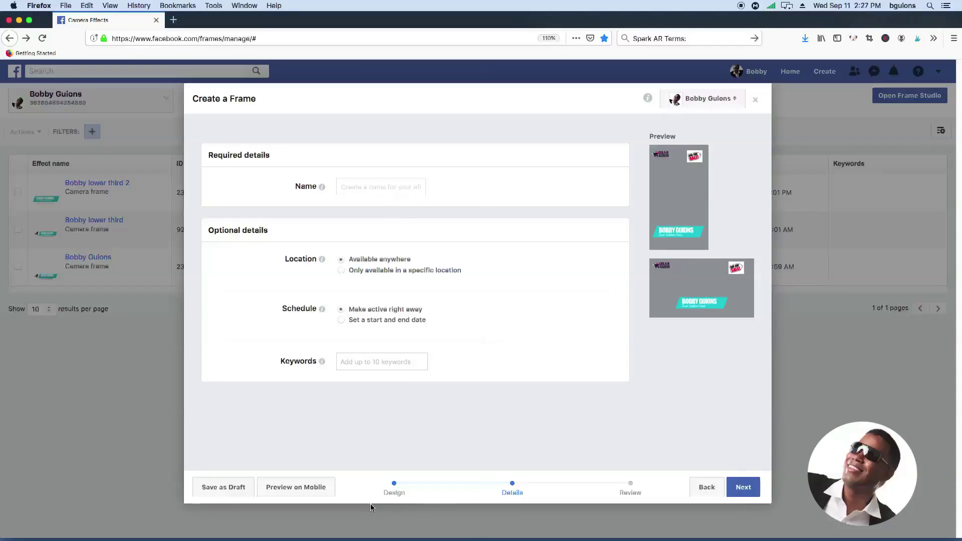
text(Cear Nabber lower third)
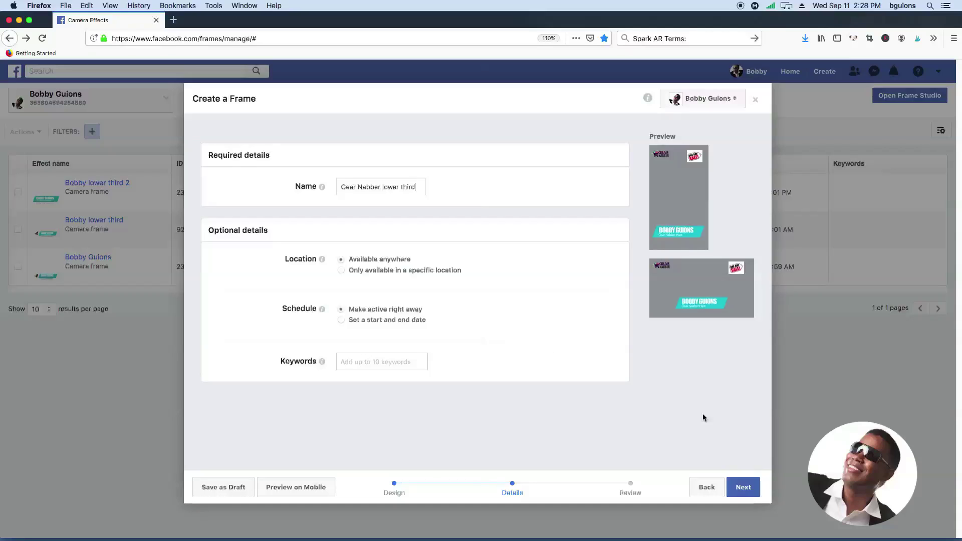
click(743, 487)
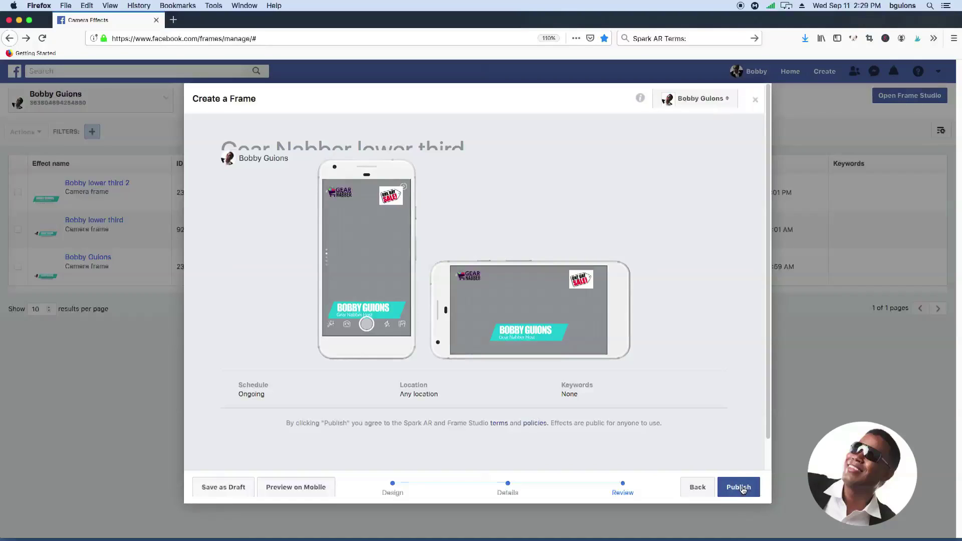
Publish the frame, cancelling once, then confirming with OK in Are You Sure?
click(740, 488)
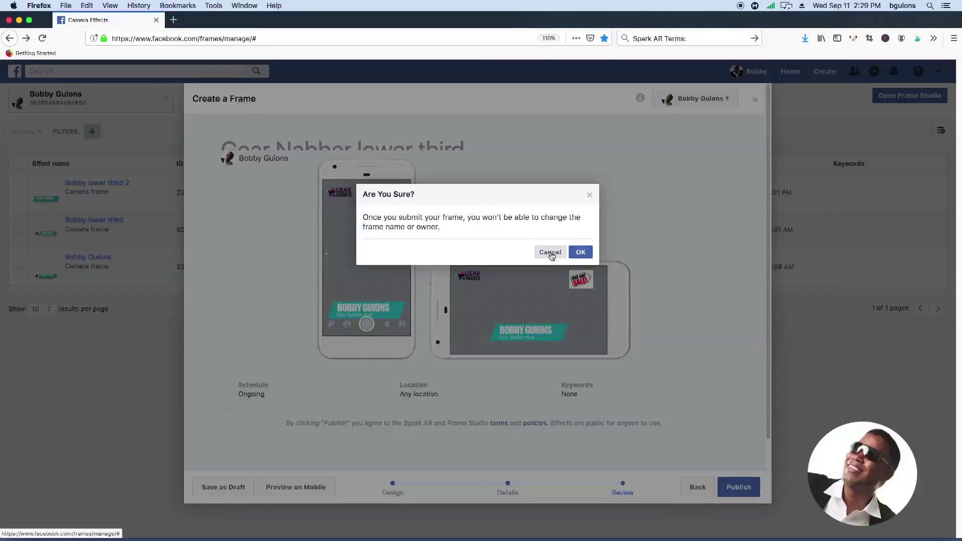
click(550, 252)
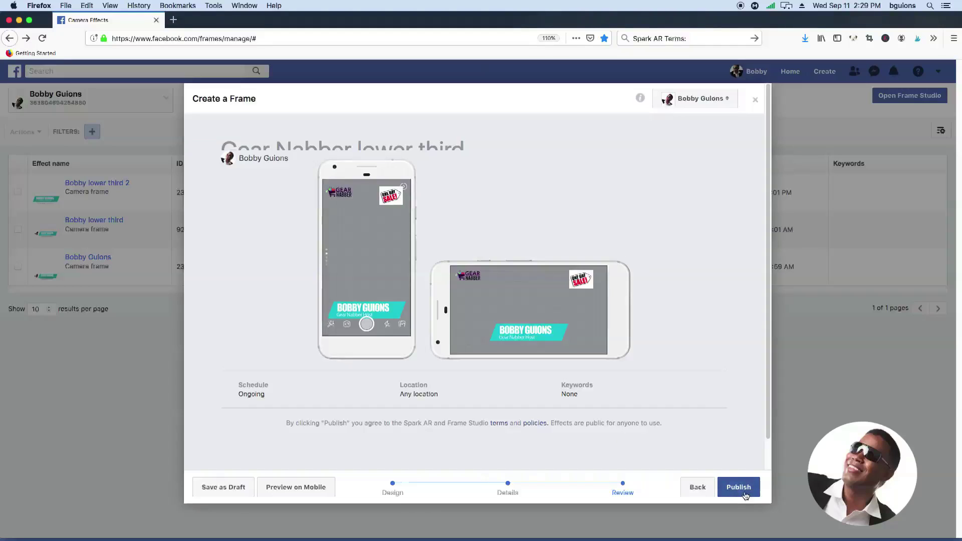
click(738, 488)
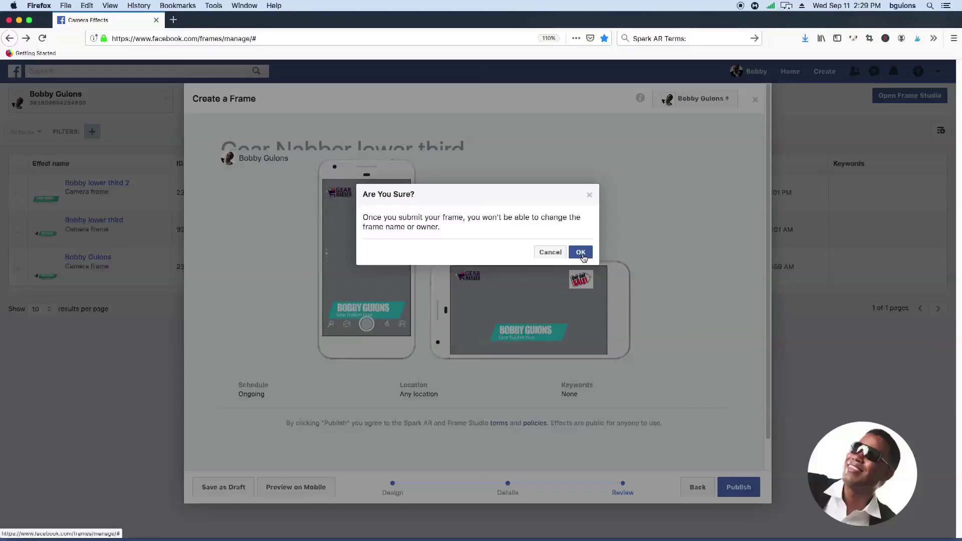
click(581, 253)
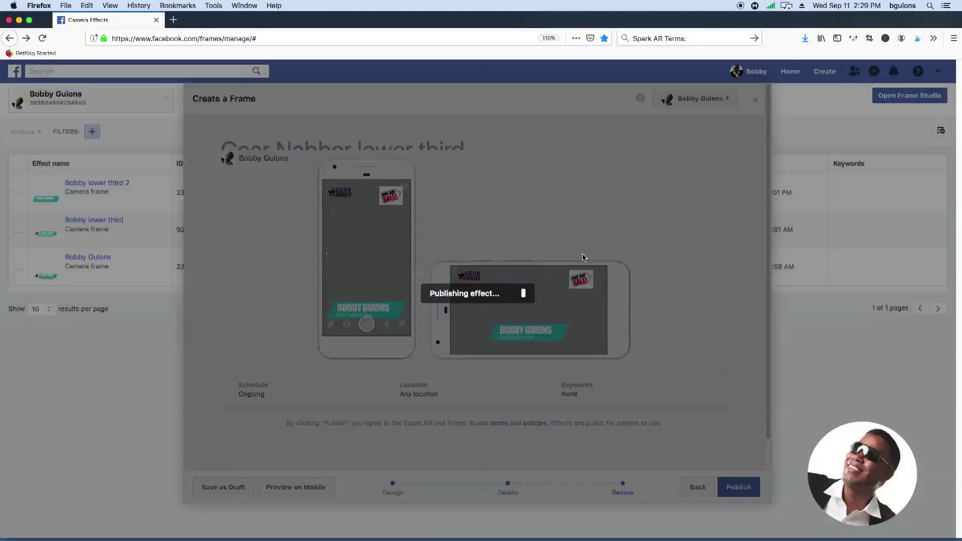